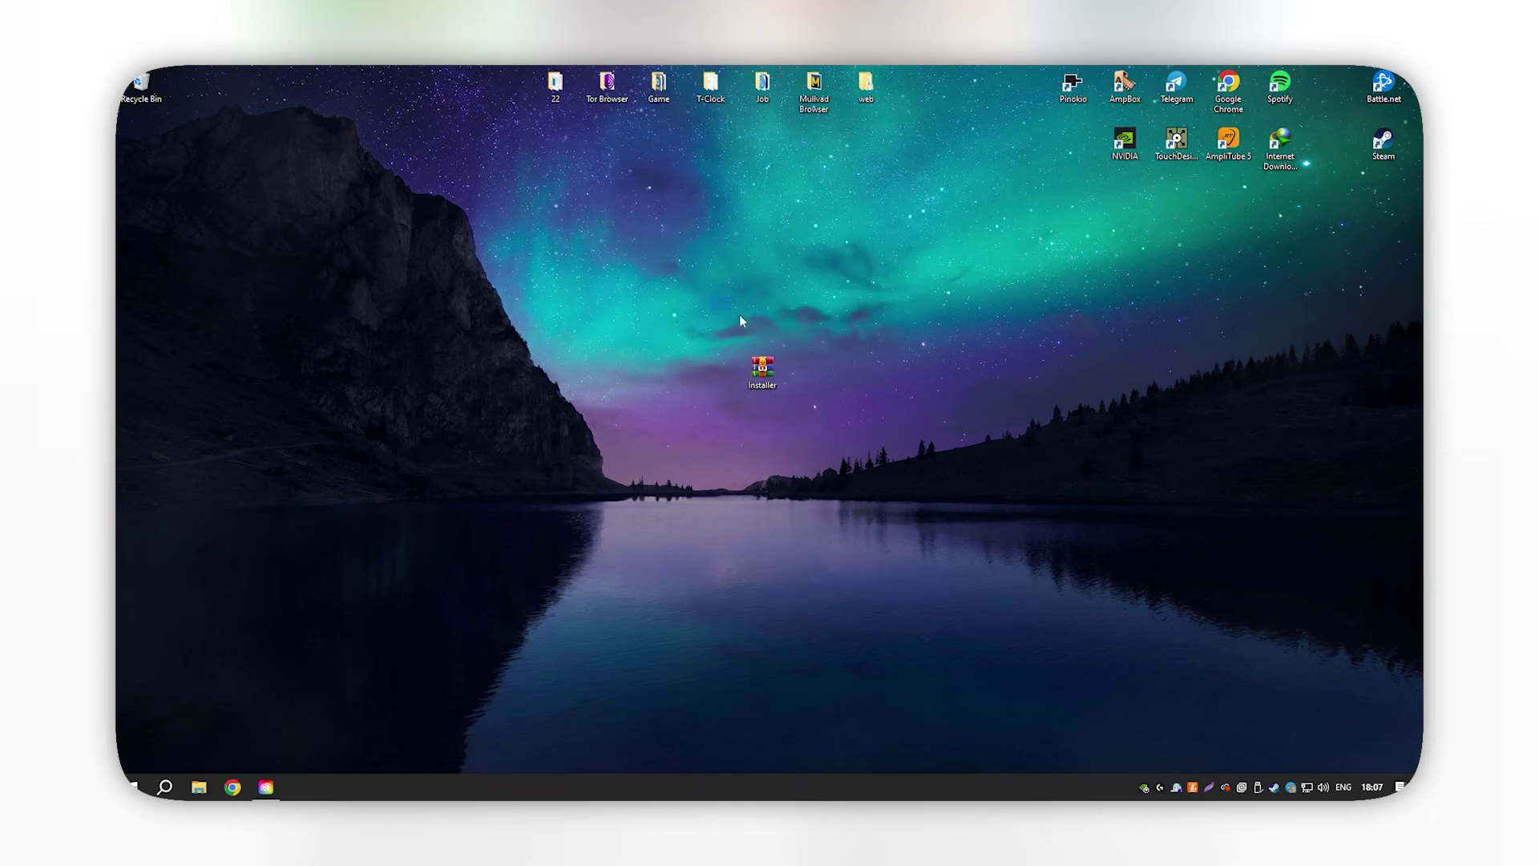
- Move the Installer archive to the desktop's right side and bring up Creative Cloud Desktop
{"action": "left_click_drag", "start_coordinate": [740, 314], "coordinate": [887, 461]}
{"action": "mouse_move", "coordinate": [650, 274]}
{"action": "left_mouse_down"}
{"action": "mouse_move", "coordinate": [793, 396]}
{"action": "mouse_move", "coordinate": [1280, 426]}
{"action": "left_mouse_up"}
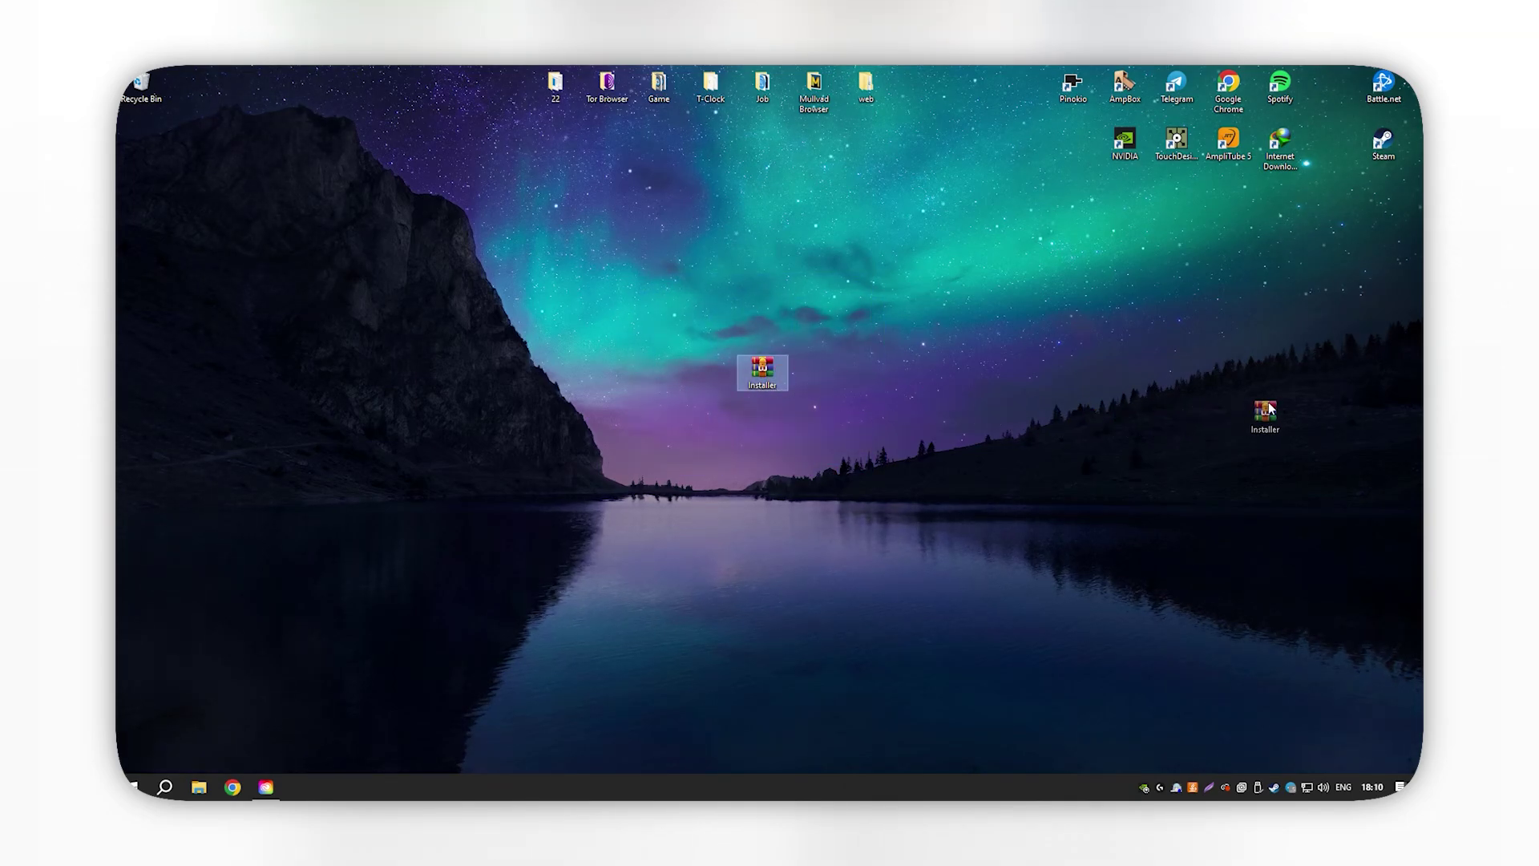
{"action": "left_click", "coordinate": [267, 786]}
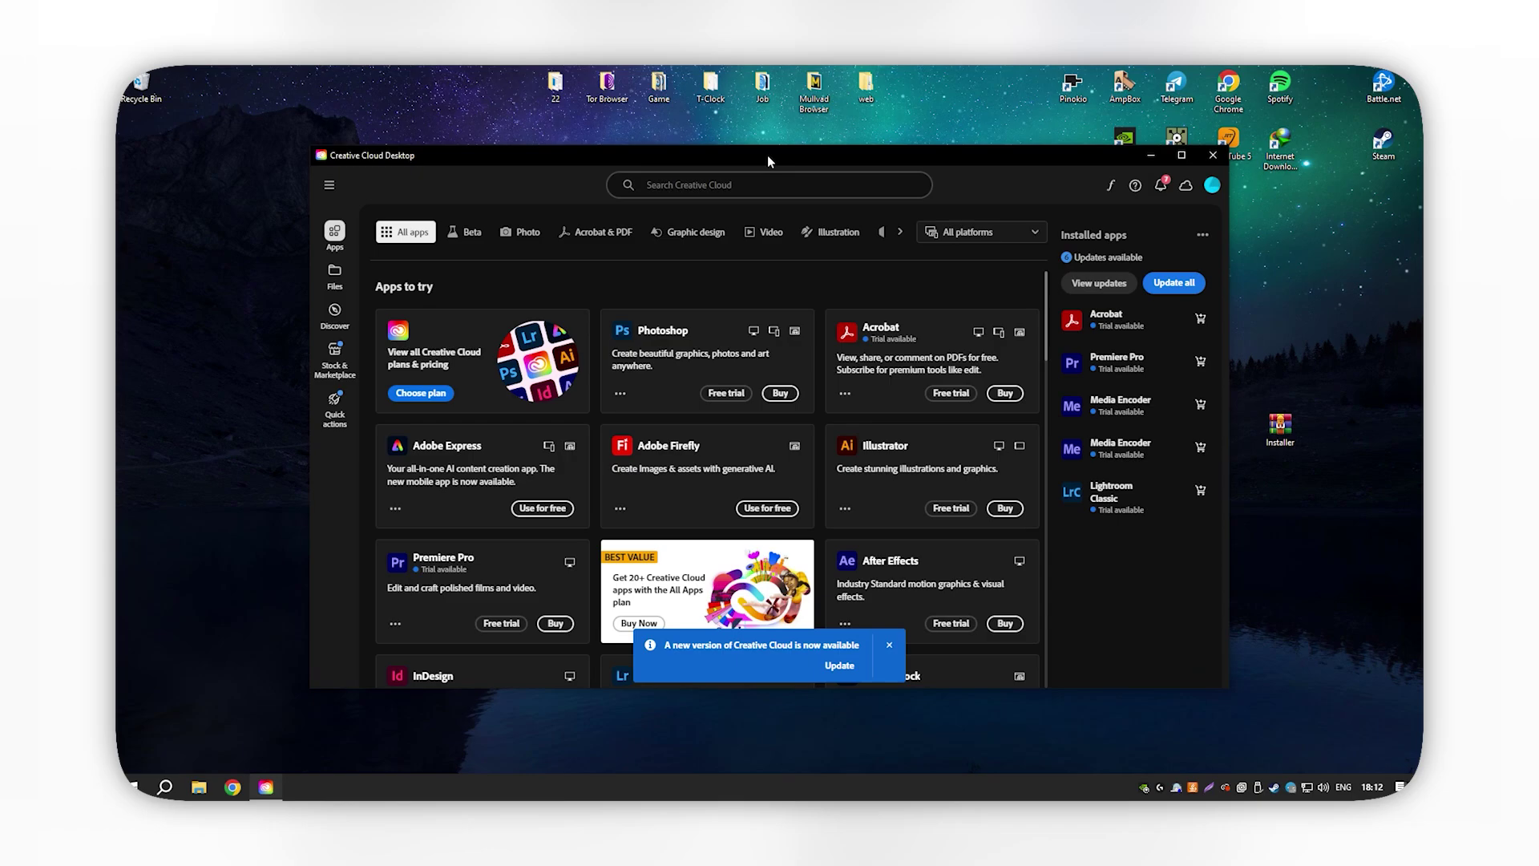
{"action": "left_click_drag", "start_coordinate": [767, 155], "coordinate": [733, 148]}
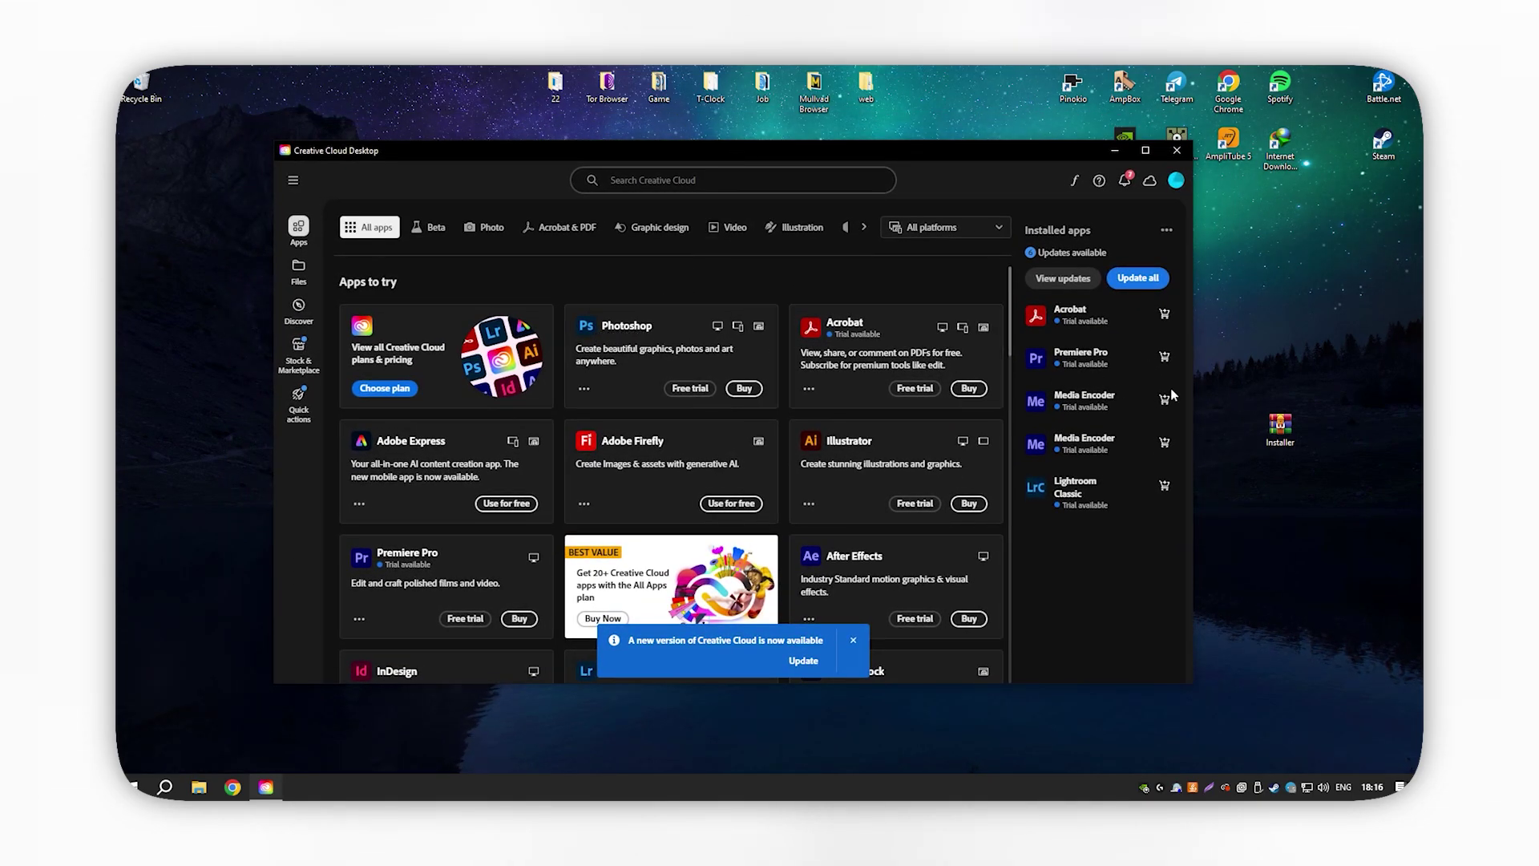
- Extract the password-protected Installer archive onto the desktop with WinRAR
{"action": "double_click", "coordinate": [1280, 423]}
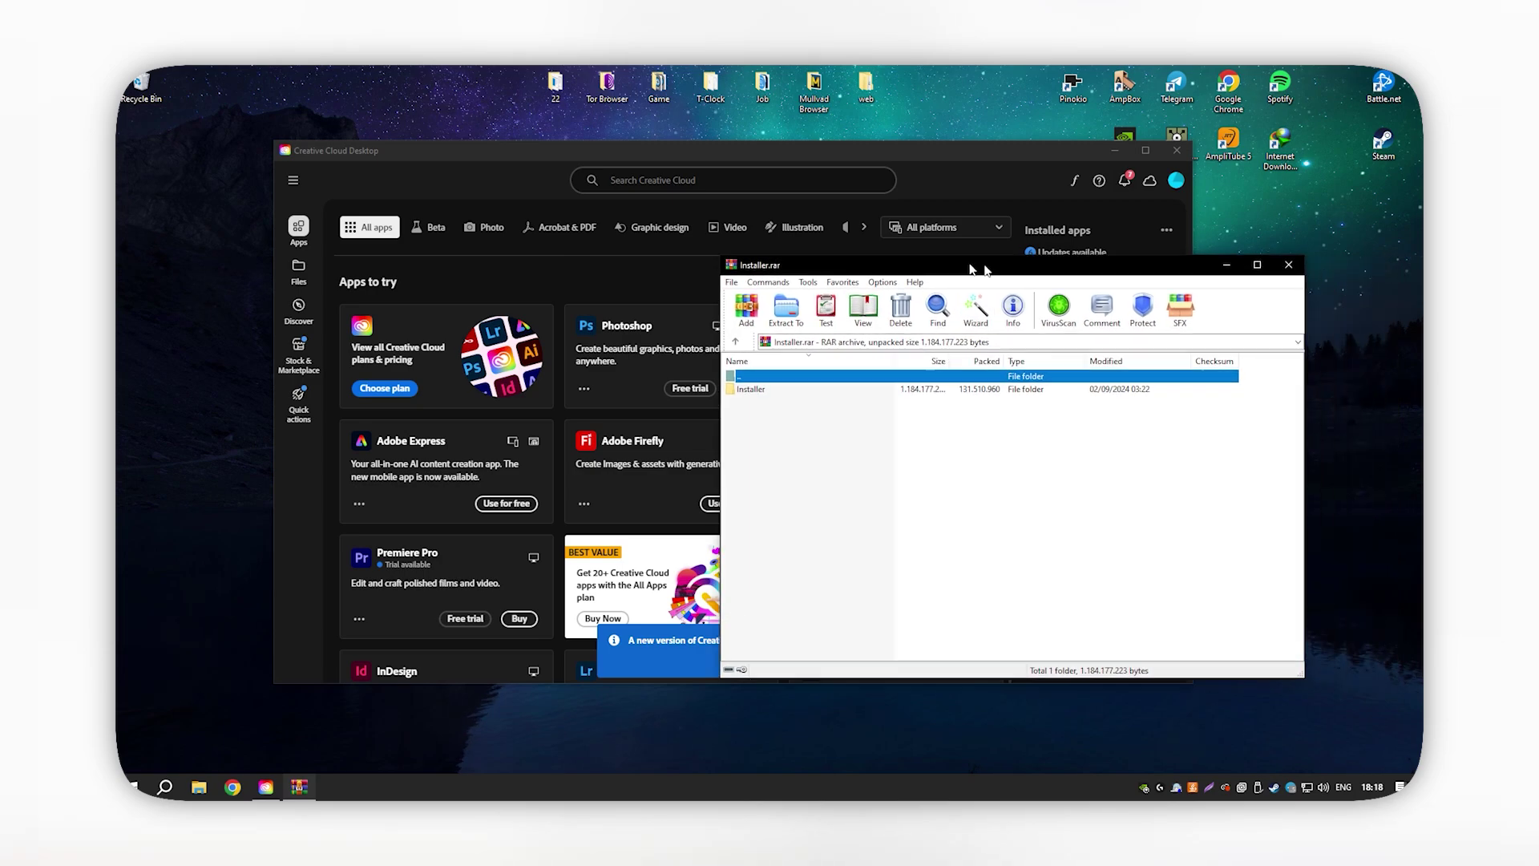
{"action": "left_click_drag", "start_coordinate": [1078, 269], "coordinate": [769, 243]}
{"action": "left_click_drag", "start_coordinate": [529, 368], "coordinate": [1286, 379]}
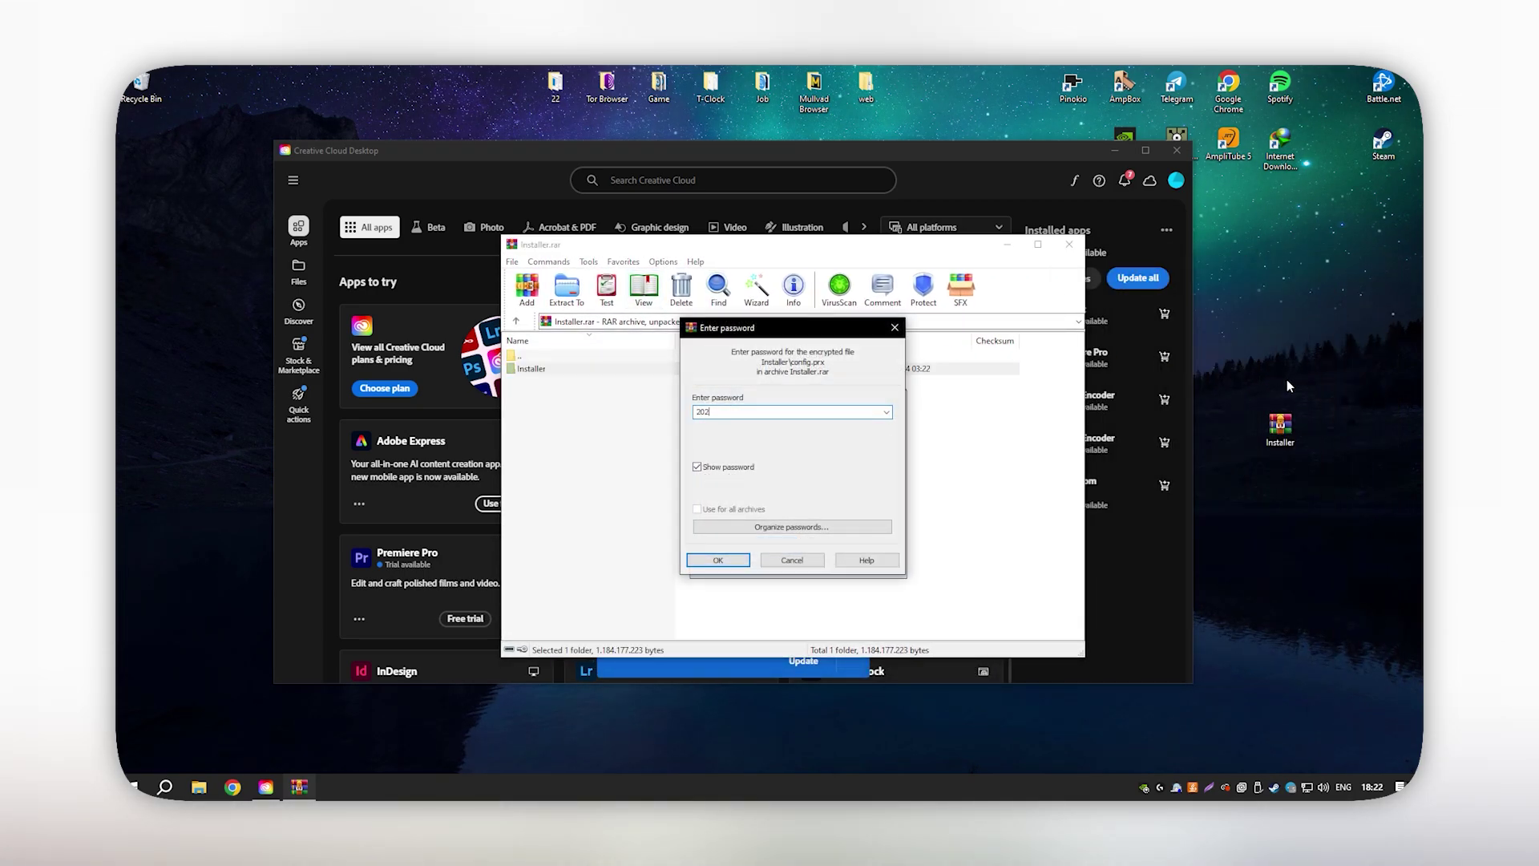
{"action": "key", "text": "Return"}
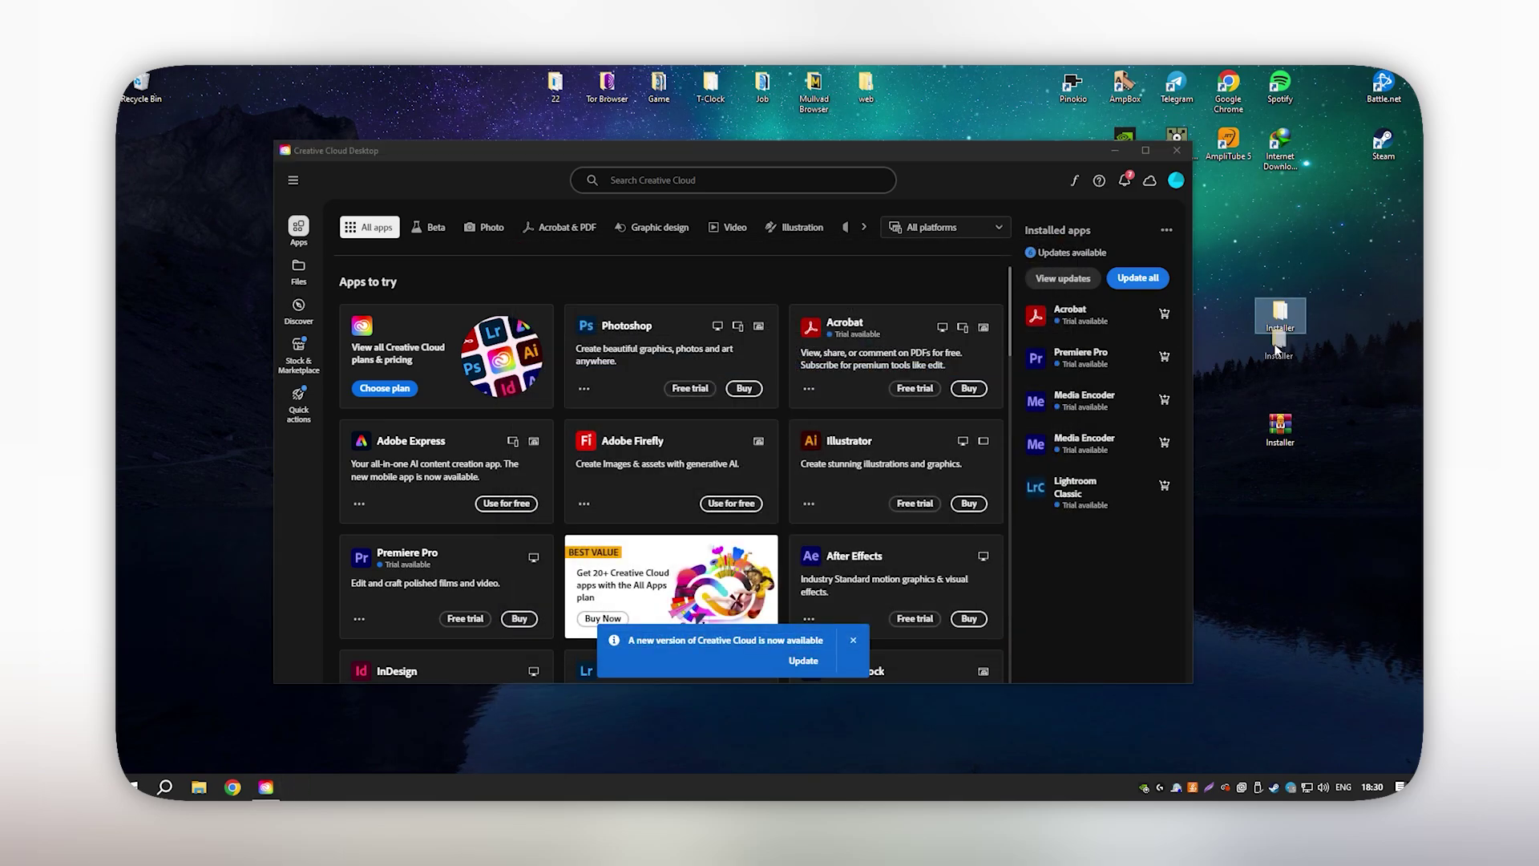
- Open the extracted Installer folder to show its Setup, config.prx and updater files
{"action": "left_click_drag", "start_coordinate": [1279, 316], "coordinate": [1279, 375]}
{"action": "double_click", "coordinate": [1278, 376]}
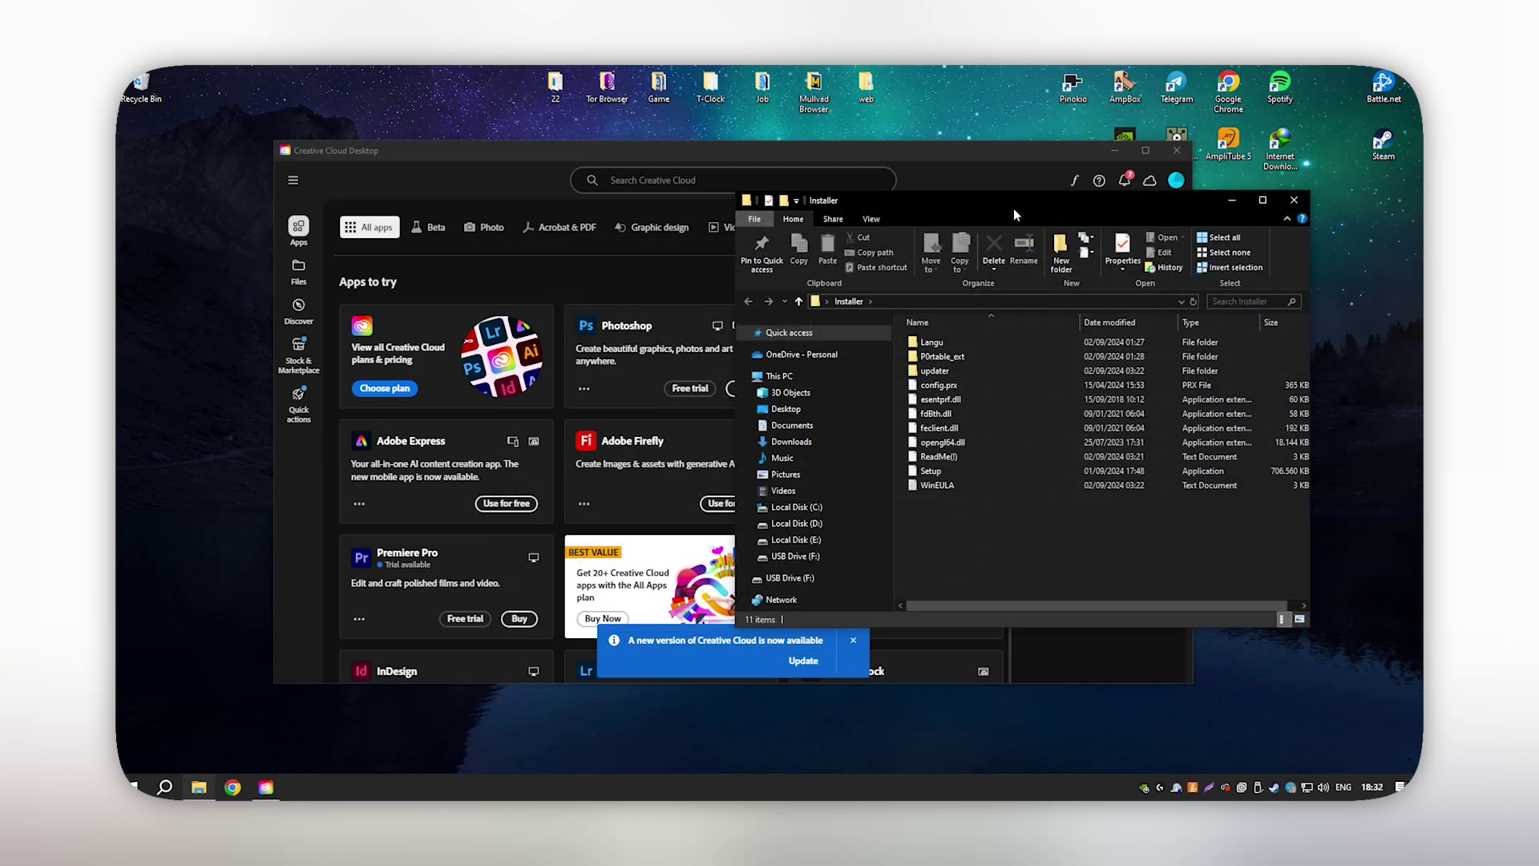
{"action": "left_click_drag", "start_coordinate": [1013, 208], "coordinate": [997, 274]}
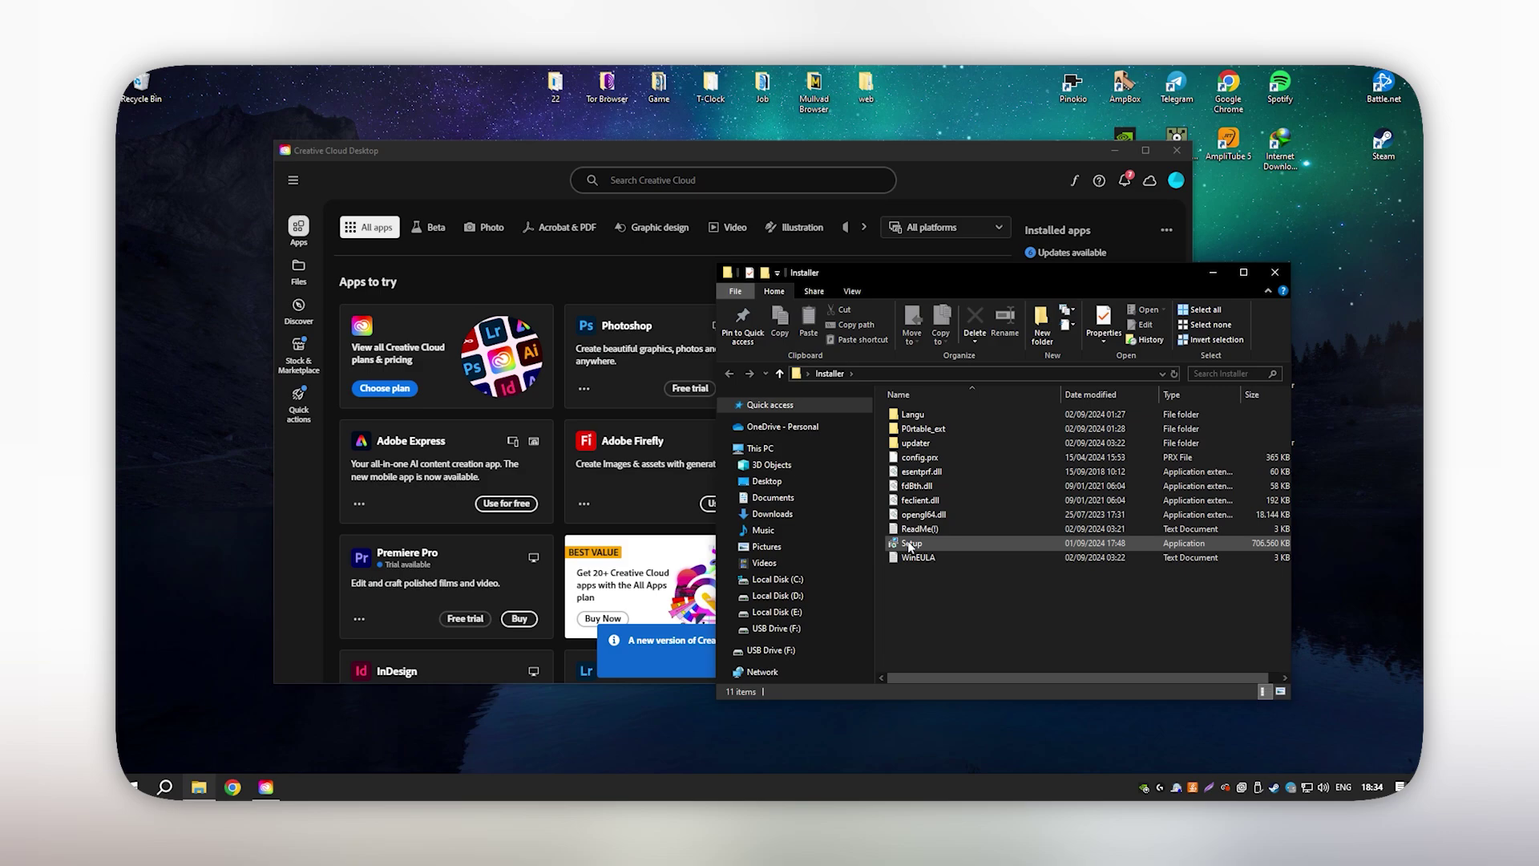
- Run Setup in English (option 1) and apply the activation patch
{"action": "double_click", "coordinate": [912, 542]}
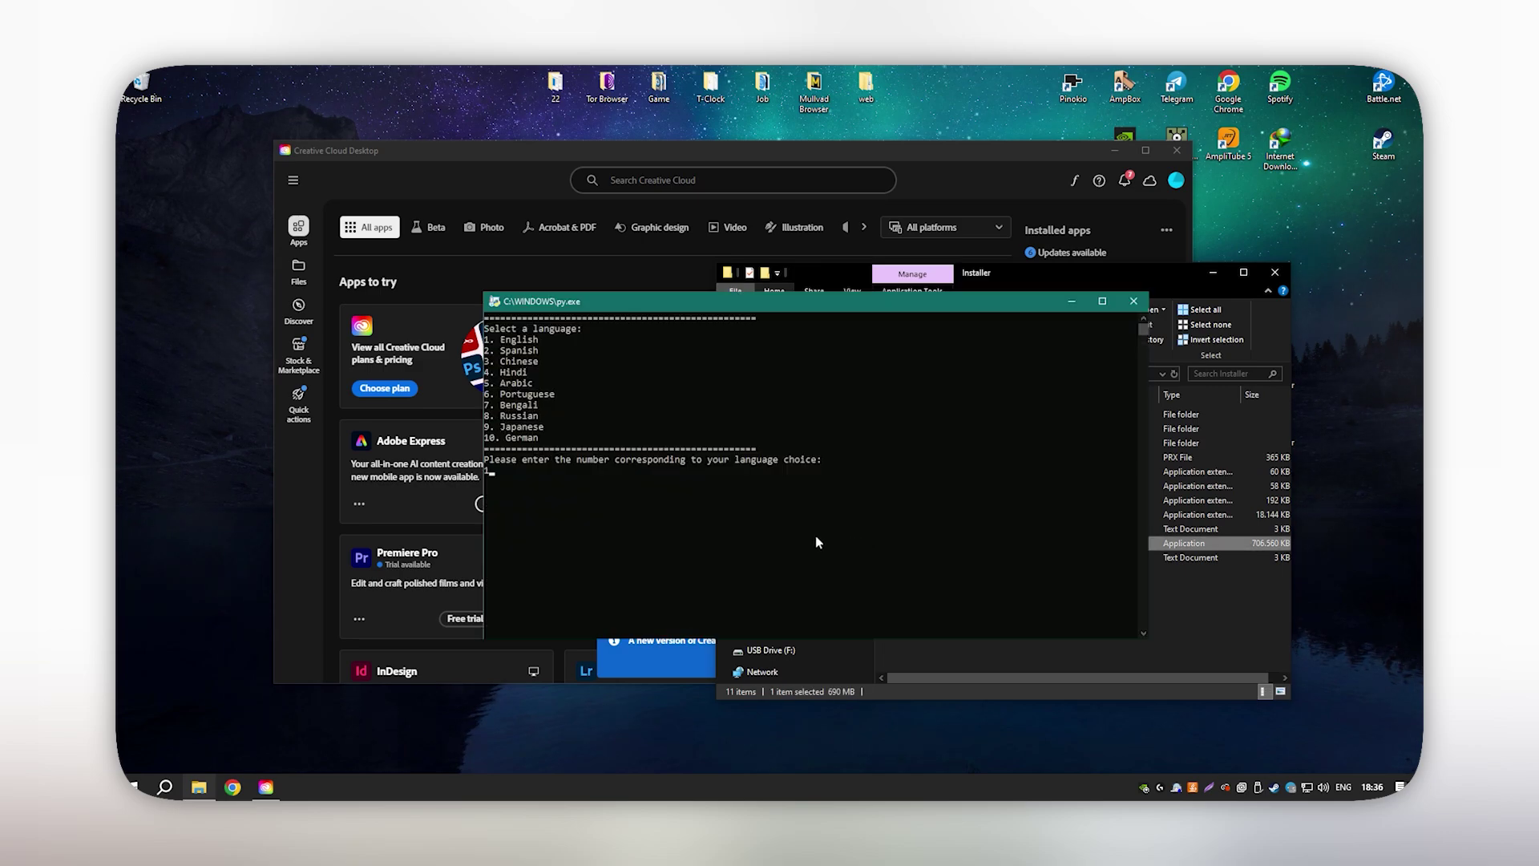
{"action": "type", "text": "1"}
{"action": "key", "text": "Return"}
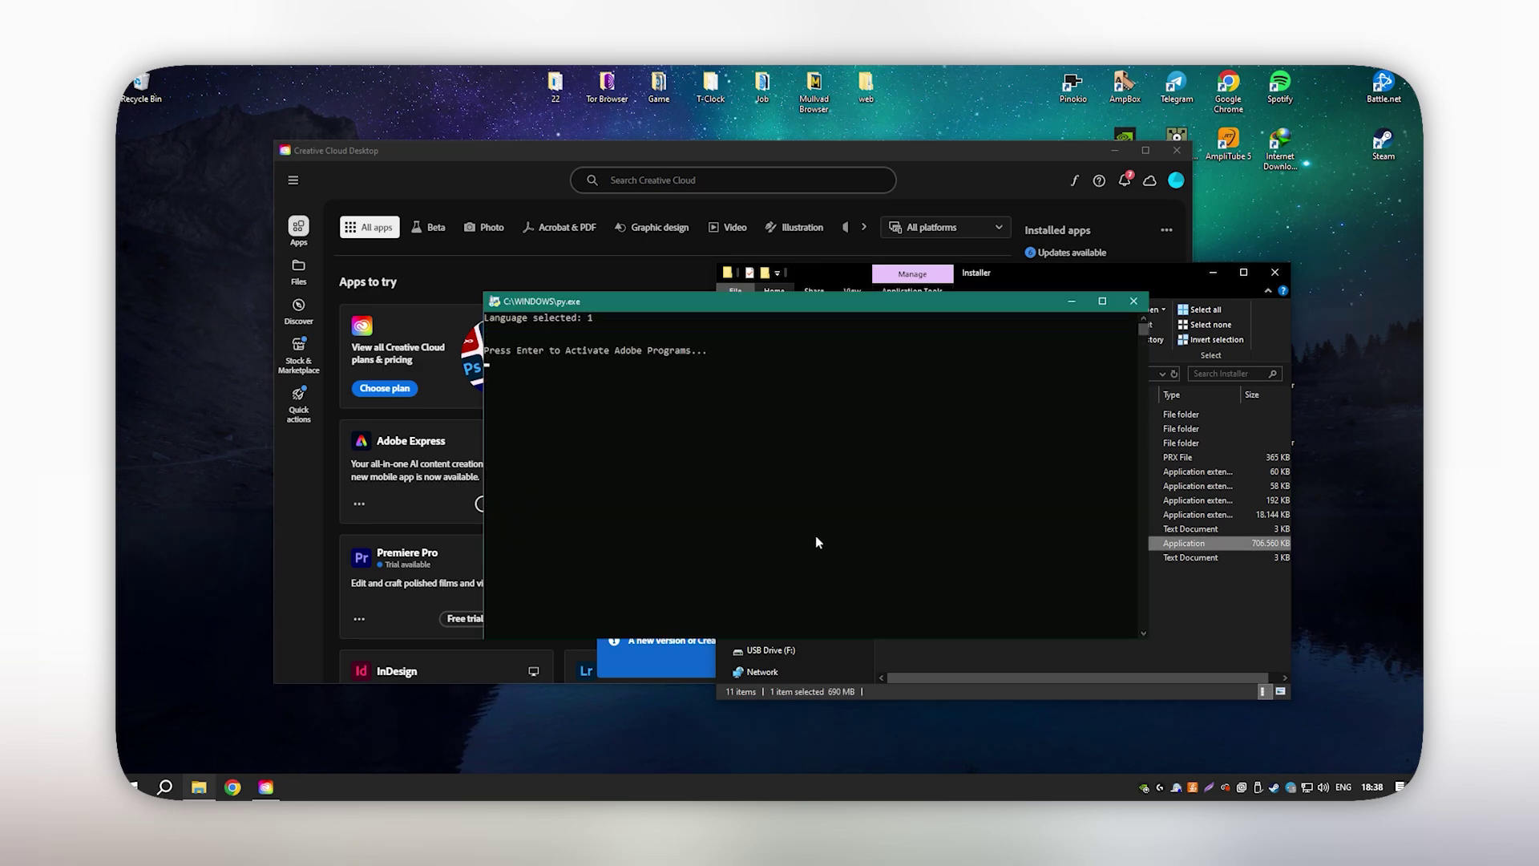
{"action": "key", "text": "Return"}
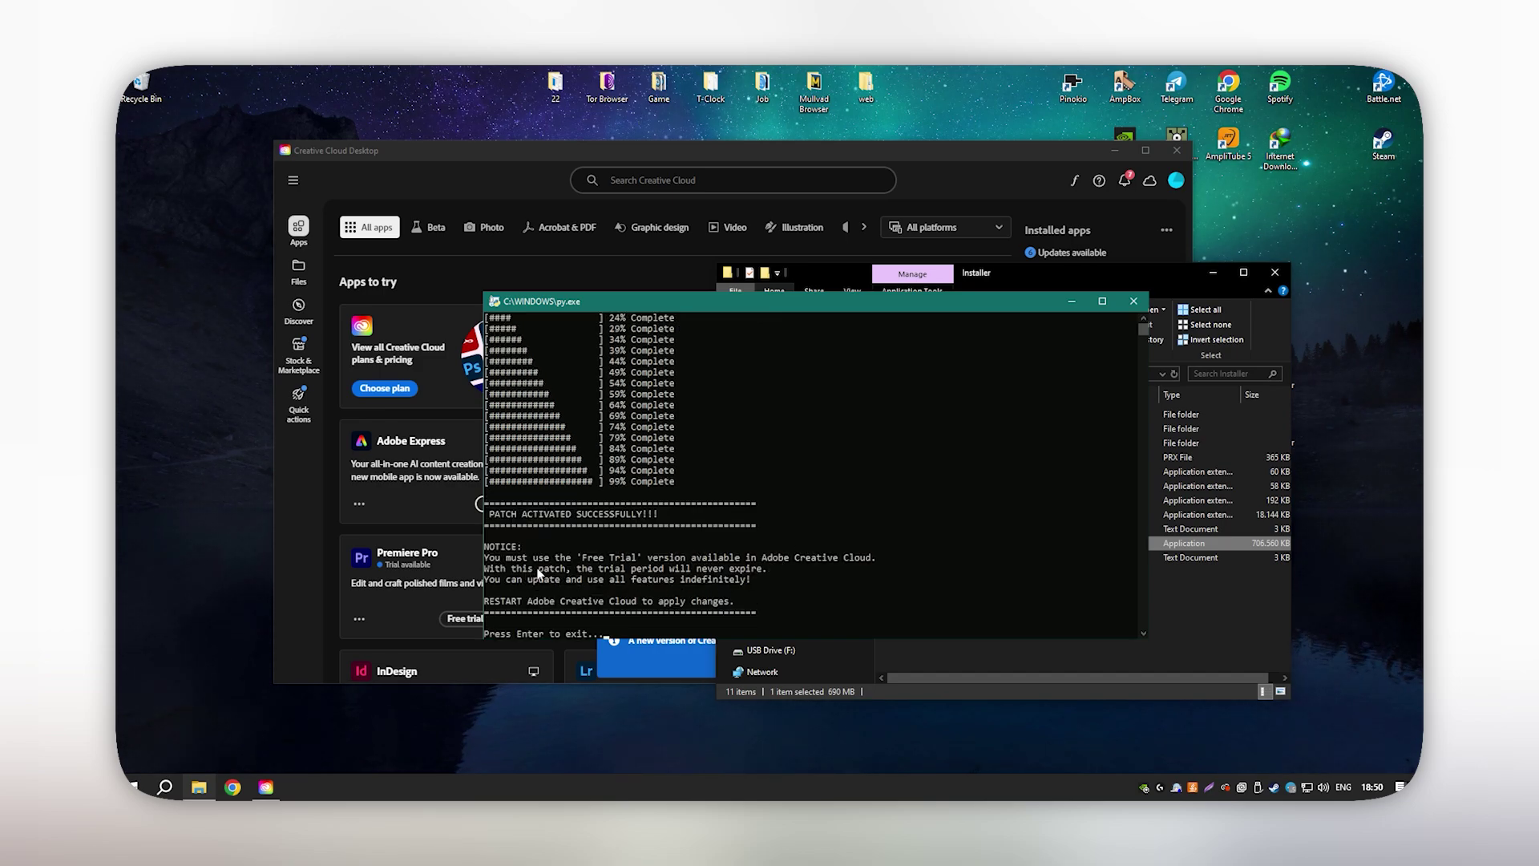
- Close the finished console and the Installer folder, then quit Creative Cloud
{"action": "left_click", "coordinate": [1132, 302]}
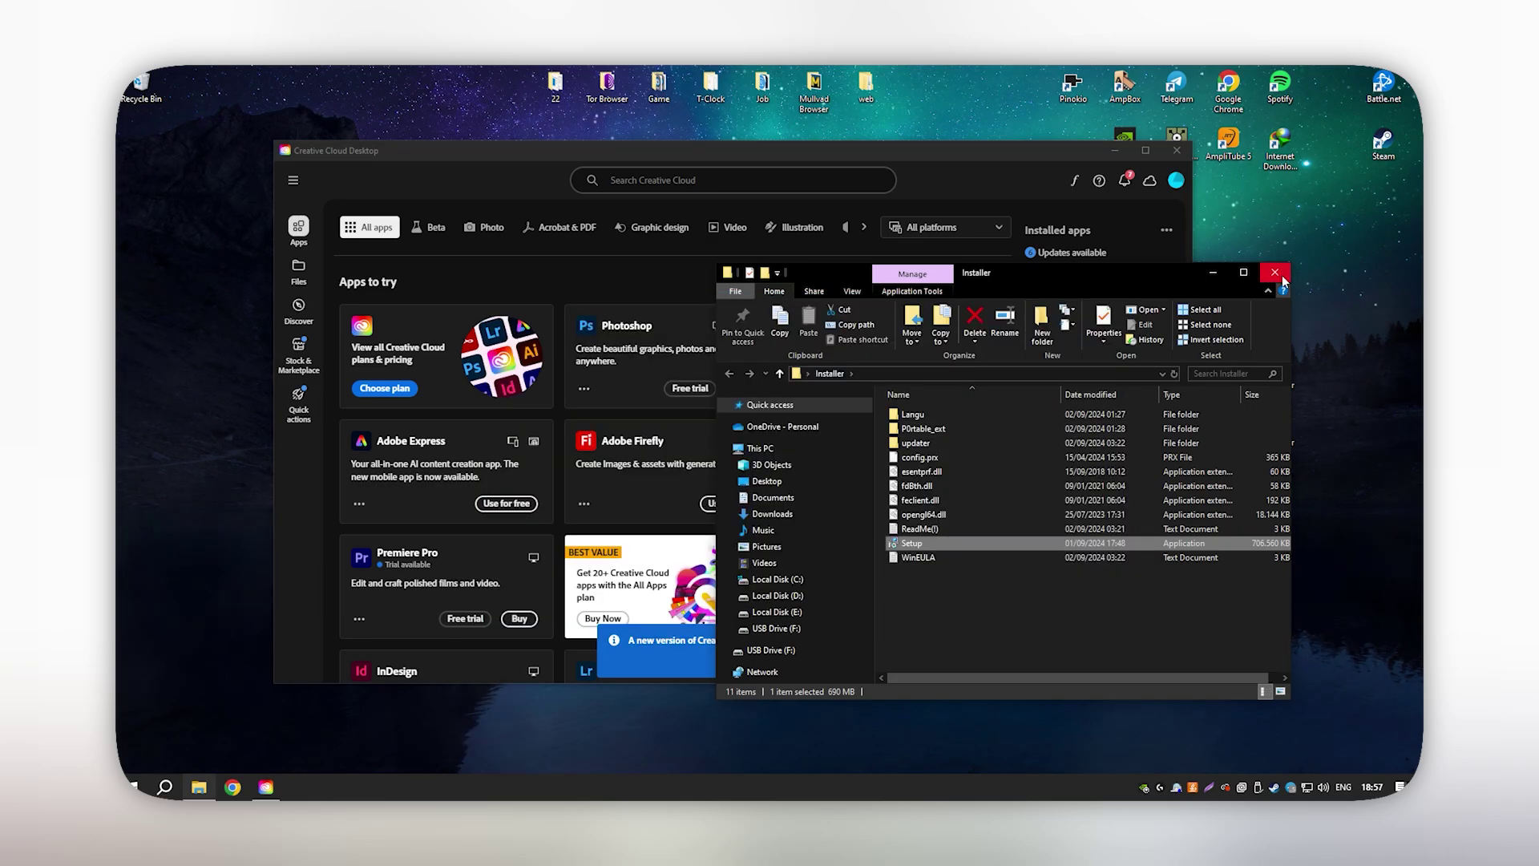
{"action": "left_click", "coordinate": [1276, 272]}
{"action": "left_click_drag", "start_coordinate": [779, 149], "coordinate": [807, 178]}
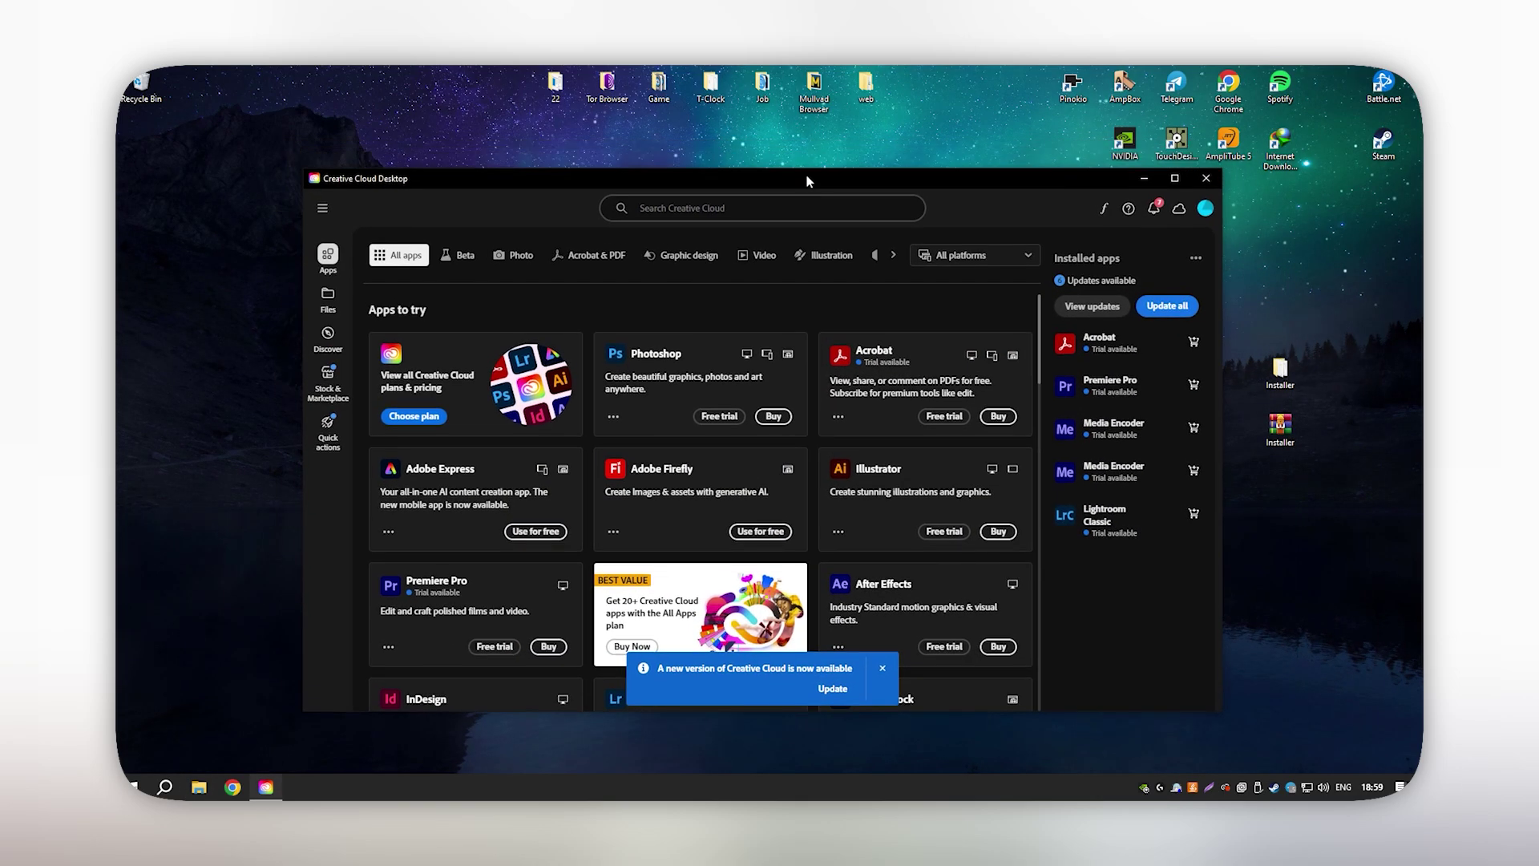
{"action": "left_click", "coordinate": [321, 211]}
{"action": "left_click", "coordinate": [405, 234]}
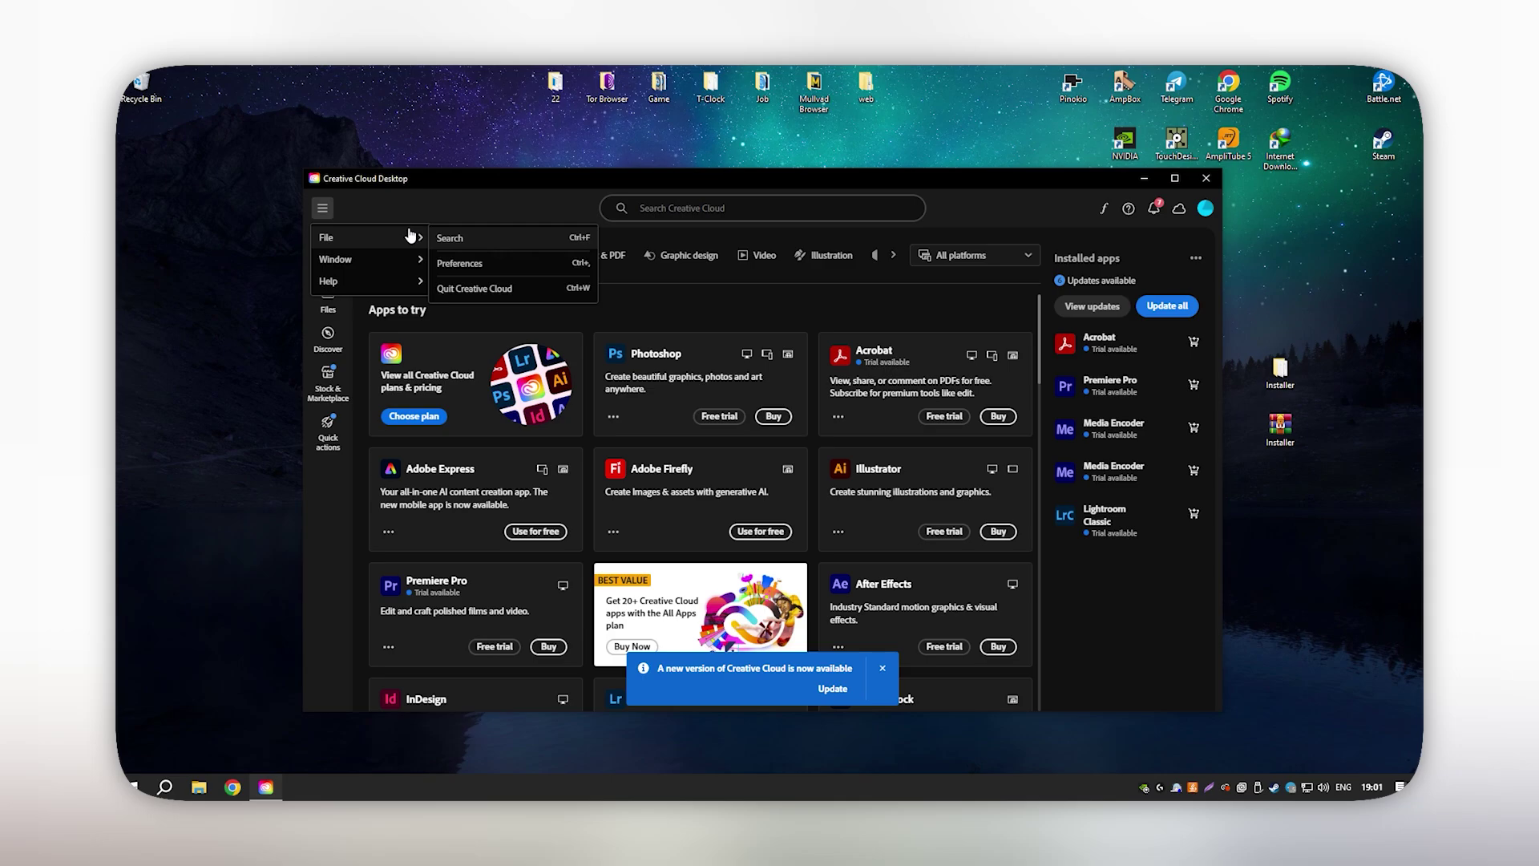
{"action": "left_click", "coordinate": [482, 289]}
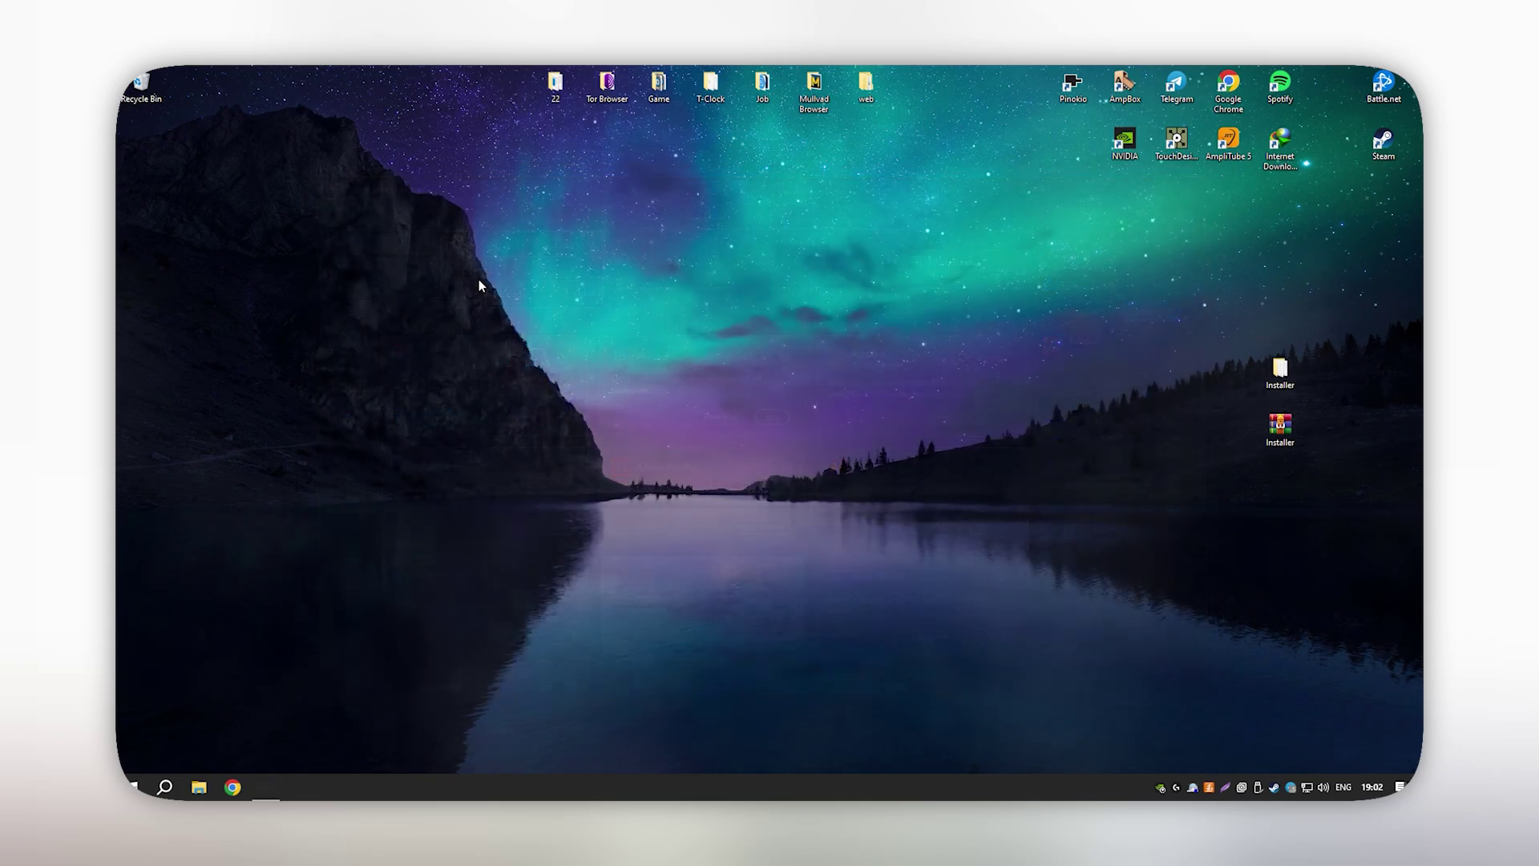
- Open the Windows search panel from the taskbar, showing Adobe Creative Cloud under Recent
{"action": "left_click", "coordinate": [166, 786]}
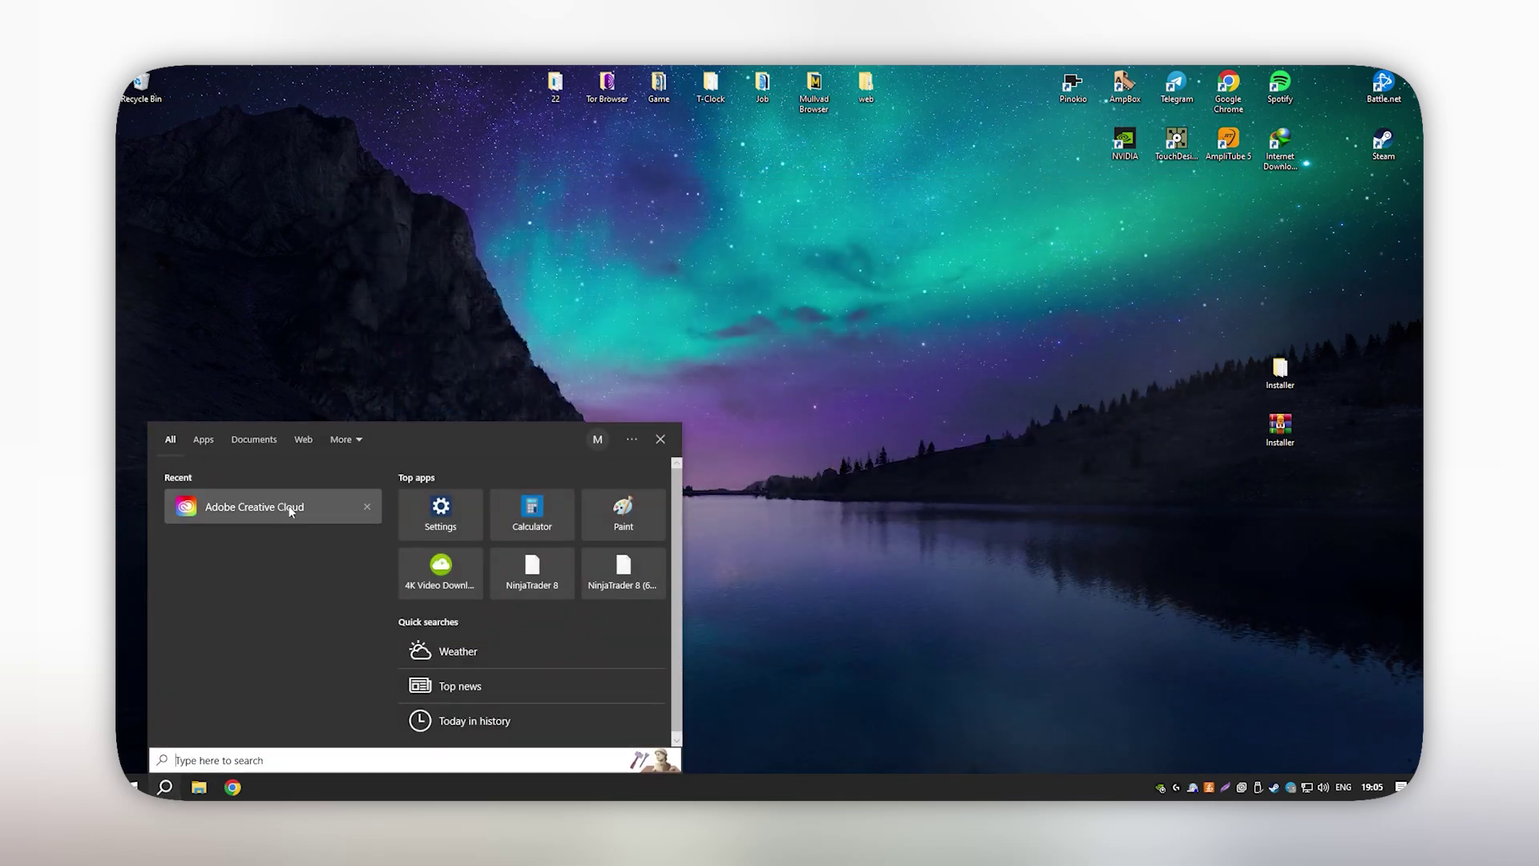